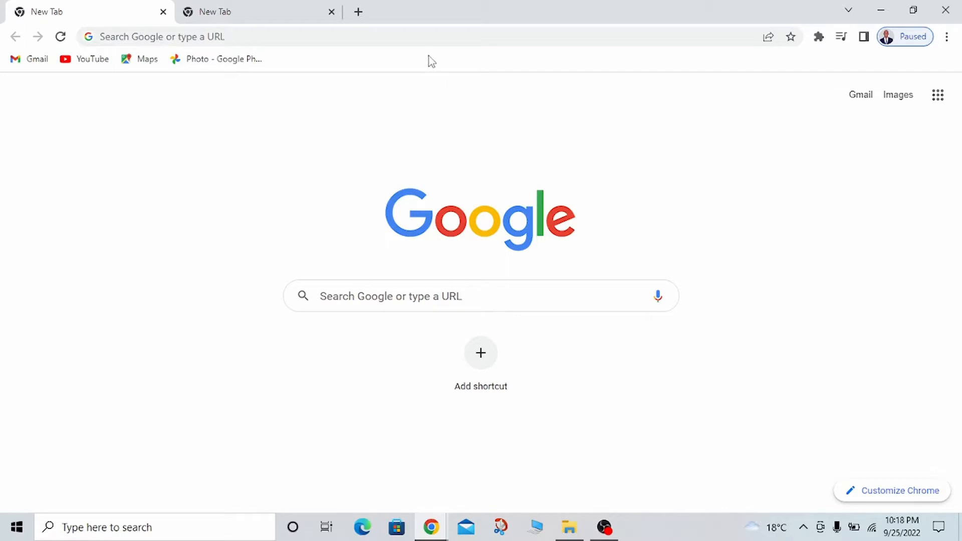
Go to hostgator.com and open its customer sign-in page
{"action": "left_click", "coordinate": [417, 37]}
{"action": "type", "text": "hostga"}
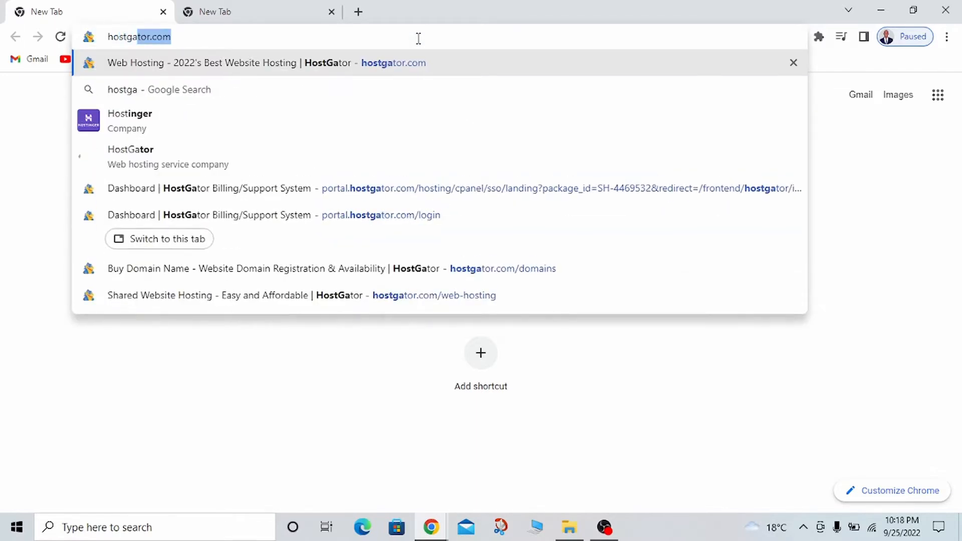
{"action": "type", "text": "t"}
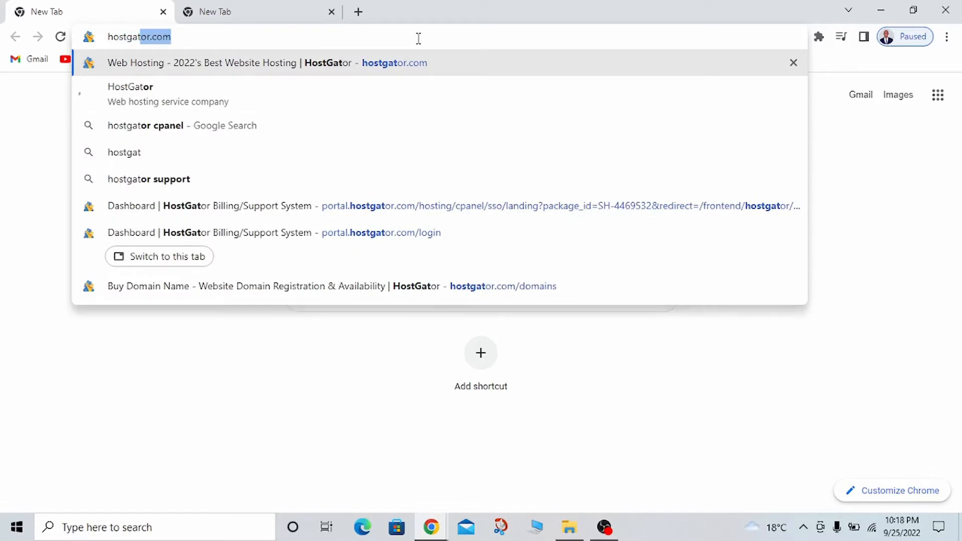
{"action": "key", "text": "Return"}
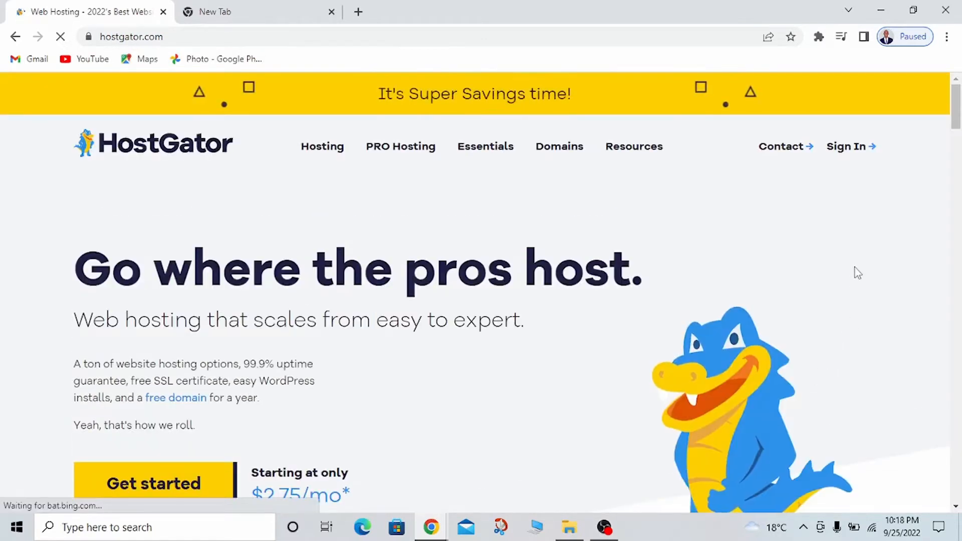
{"action": "mouse_move", "coordinate": [851, 146]}
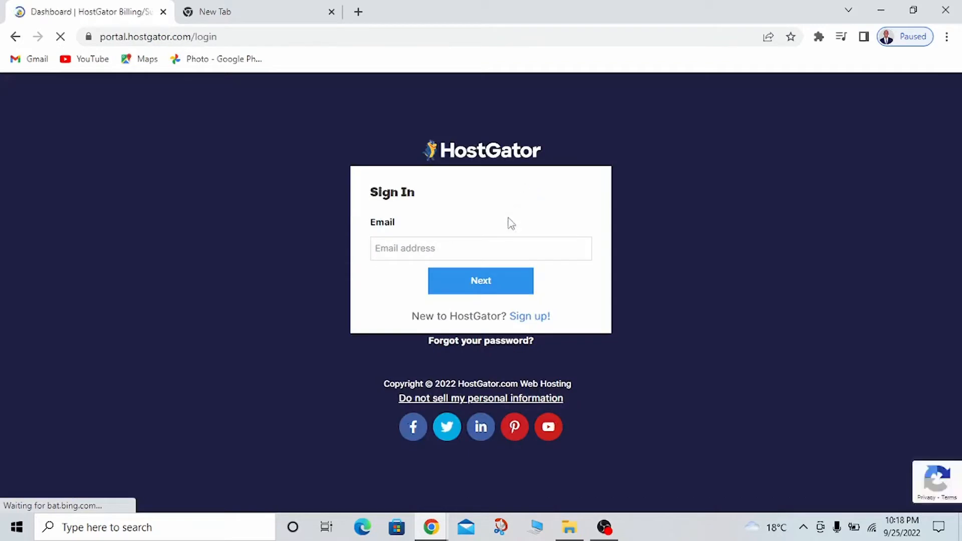
Sign in to the HostGator portal with the account email and password
{"action": "left_click", "coordinate": [466, 249]}
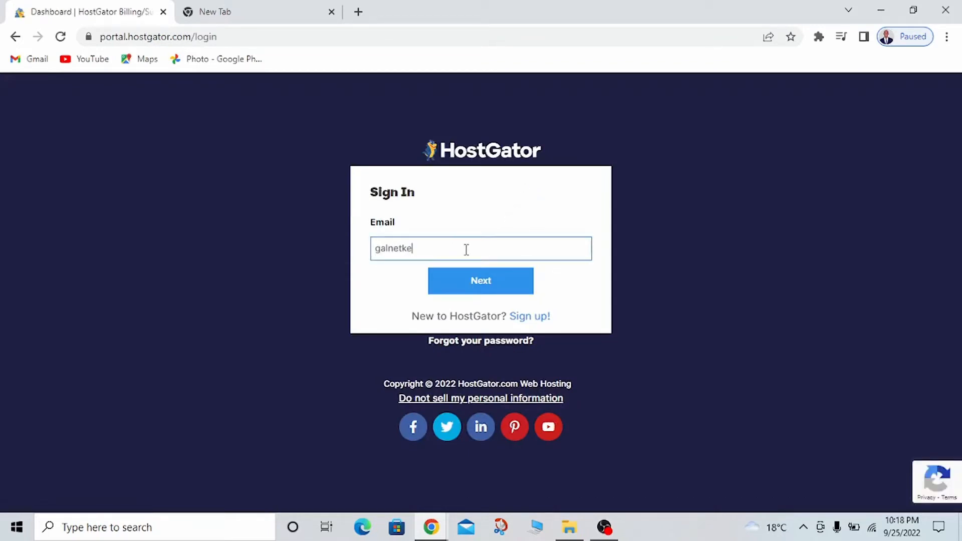
{"action": "left_click", "coordinate": [476, 284]}
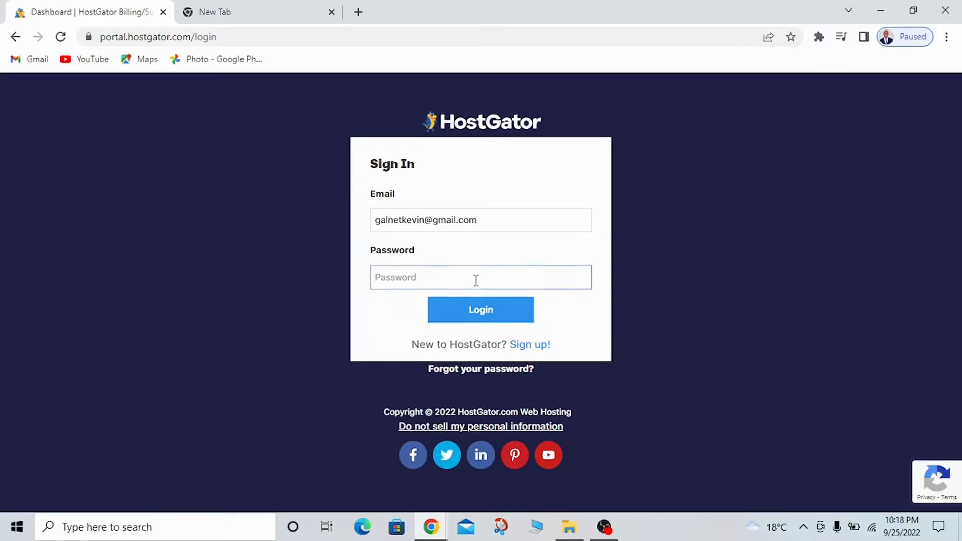
{"action": "type", "text": "•••••"}
{"action": "left_click", "coordinate": [480, 314]}
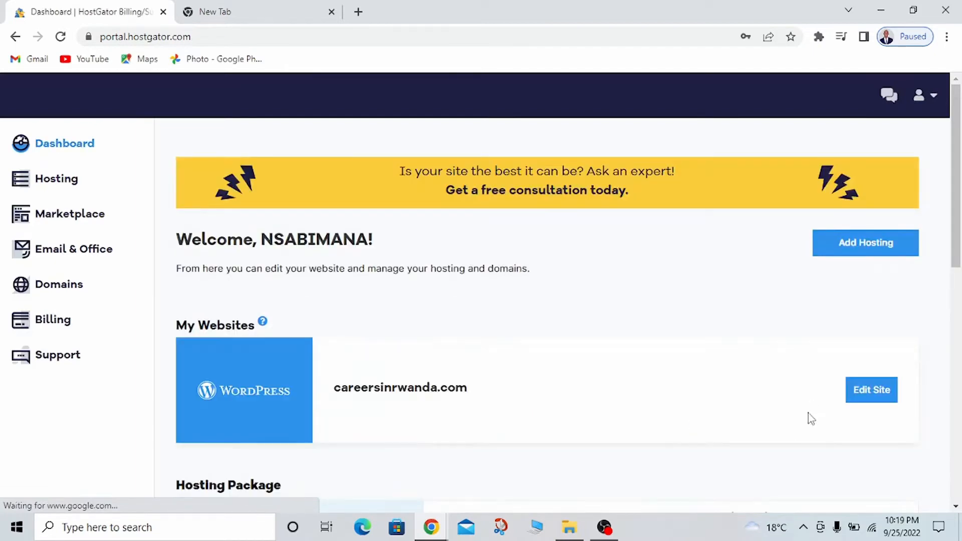
Launch cPanel for the careersinrwanda.com hosting package and open the Subdomains page
{"action": "left_click_drag", "start_coordinate": [957, 213], "coordinate": [959, 337]}
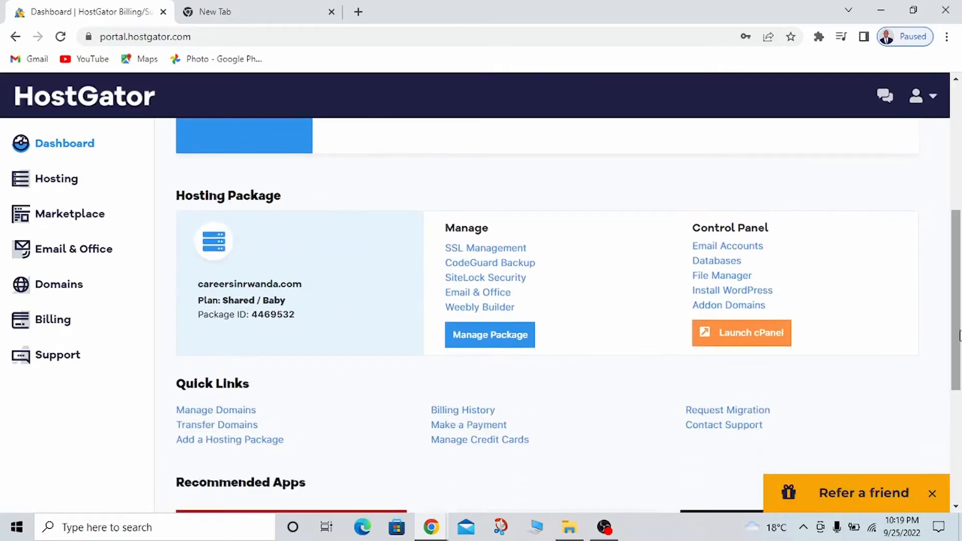
{"action": "left_click", "coordinate": [743, 335]}
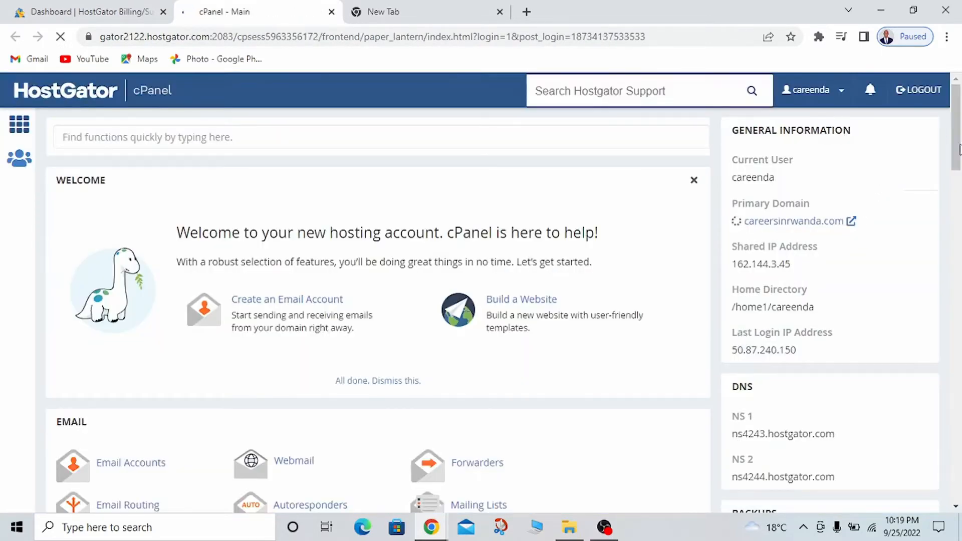
{"action": "left_click_drag", "start_coordinate": [959, 149], "coordinate": [958, 299]}
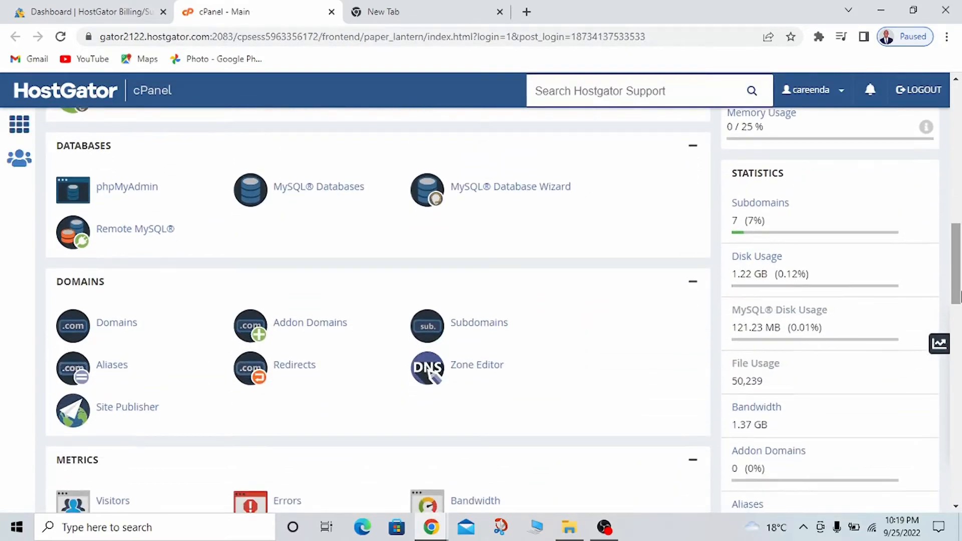
{"action": "left_click", "coordinate": [483, 329]}
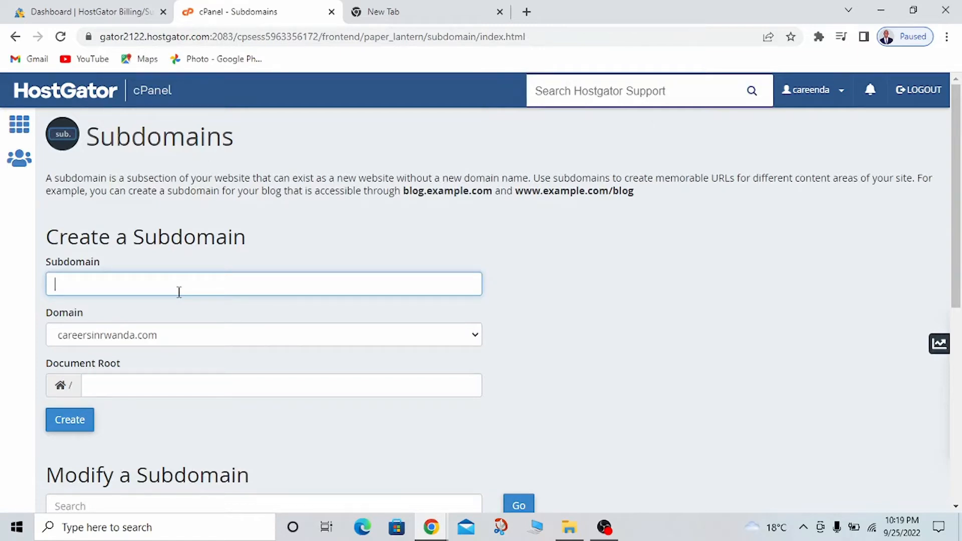
Create the subdomain "shop" under careersinrwanda.com and return to the Subdomains page
{"action": "type", "text": "hop"}
{"action": "left_click", "coordinate": [80, 426]}
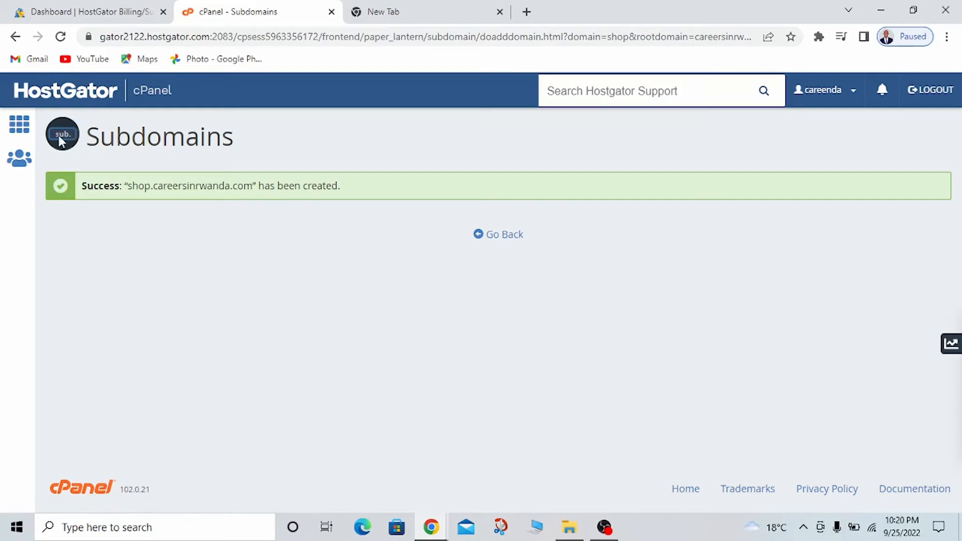
{"action": "left_click", "coordinate": [502, 241]}
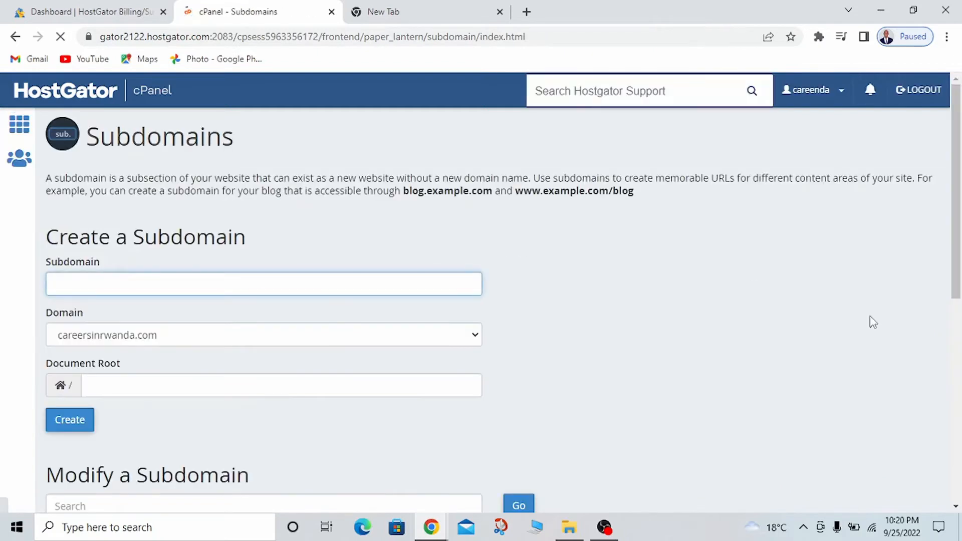
Return to the cPanel main page and open WordPress in the Softaculous Apps Installer
{"action": "left_click", "coordinate": [85, 91]}
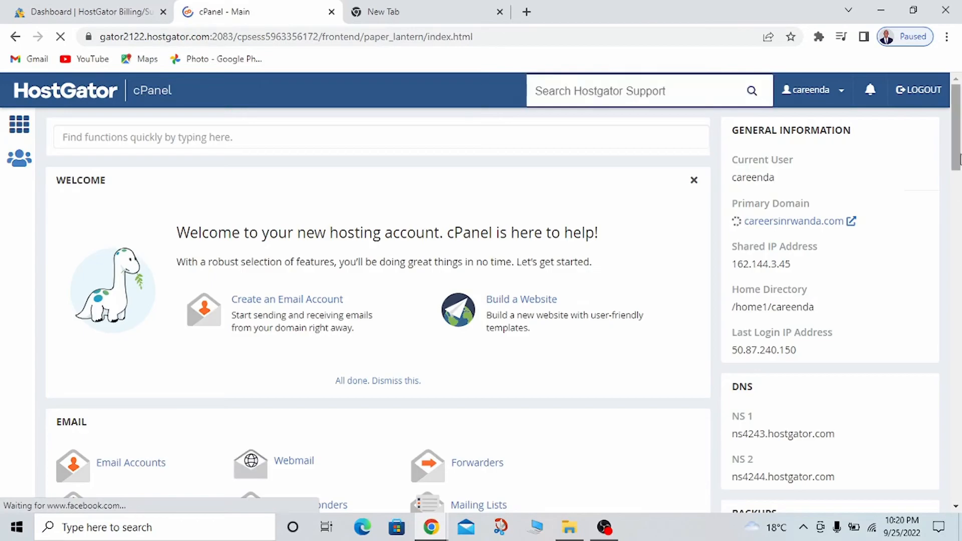
{"action": "left_click_drag", "start_coordinate": [959, 175], "coordinate": [959, 493]}
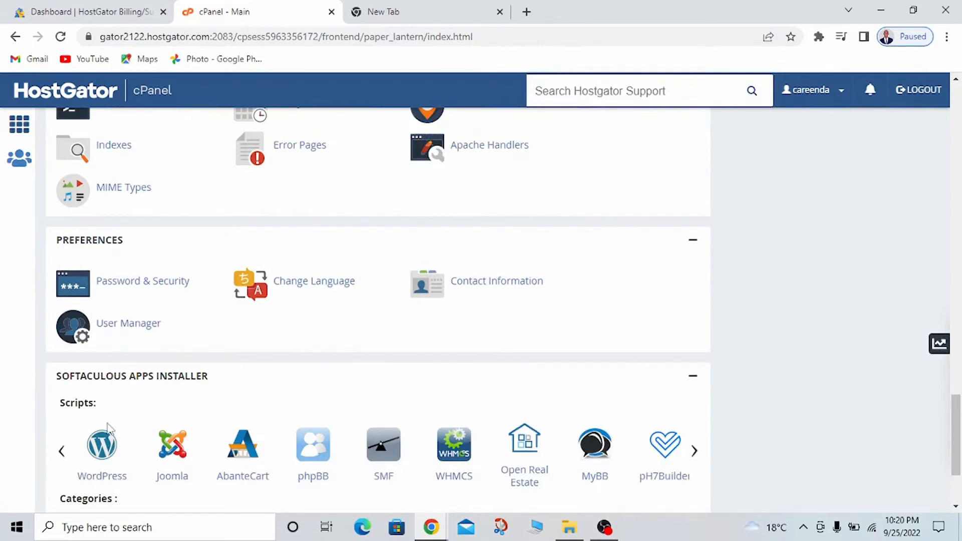
{"action": "left_click", "coordinate": [101, 456]}
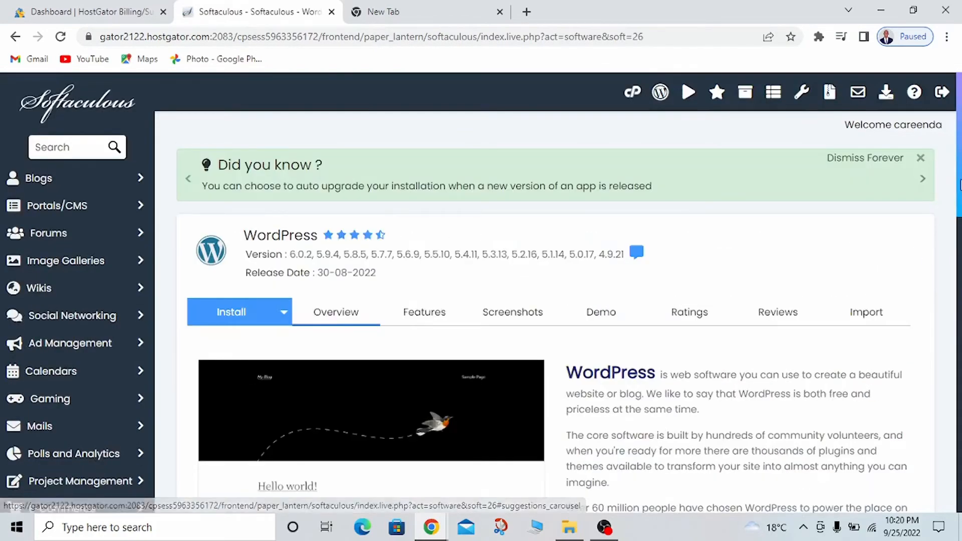
Start a new WordPress installation and set its domain to shop.careersinrwanda.com
{"action": "scroll", "coordinate": [936, 213], "scroll_direction": "down", "scroll_amount": 6}
{"action": "scroll", "coordinate": [953, 305], "scroll_direction": "down", "scroll_amount": 7}
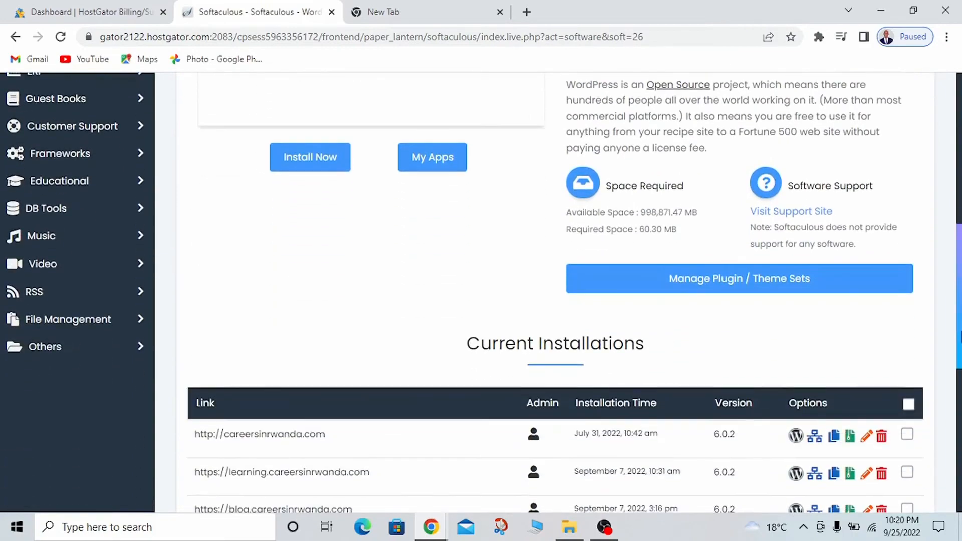
{"action": "left_click_drag", "start_coordinate": [951, 302], "coordinate": [954, 76]}
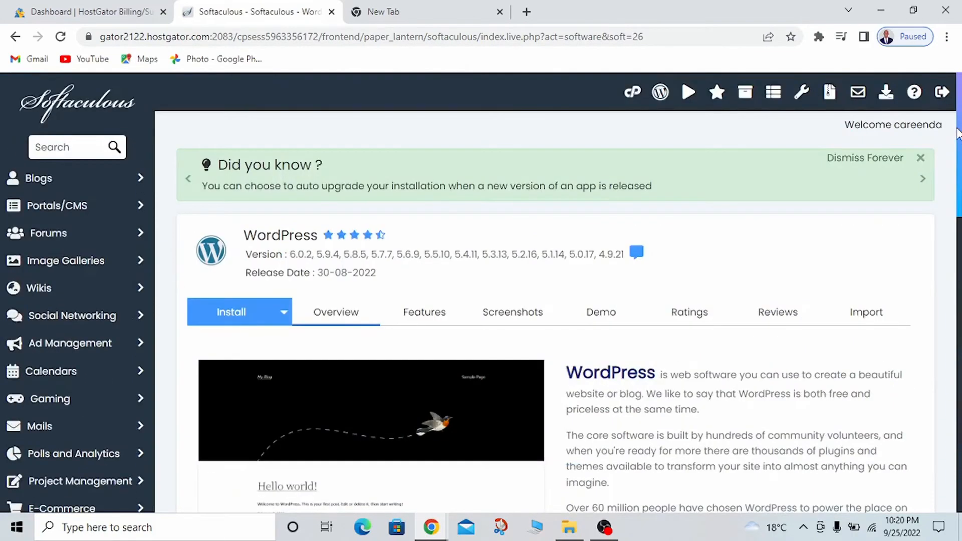
{"action": "left_click_drag", "start_coordinate": [960, 190], "coordinate": [960, 490]}
{"action": "scroll", "coordinate": [932, 328], "scroll_direction": "up", "scroll_amount": 15}
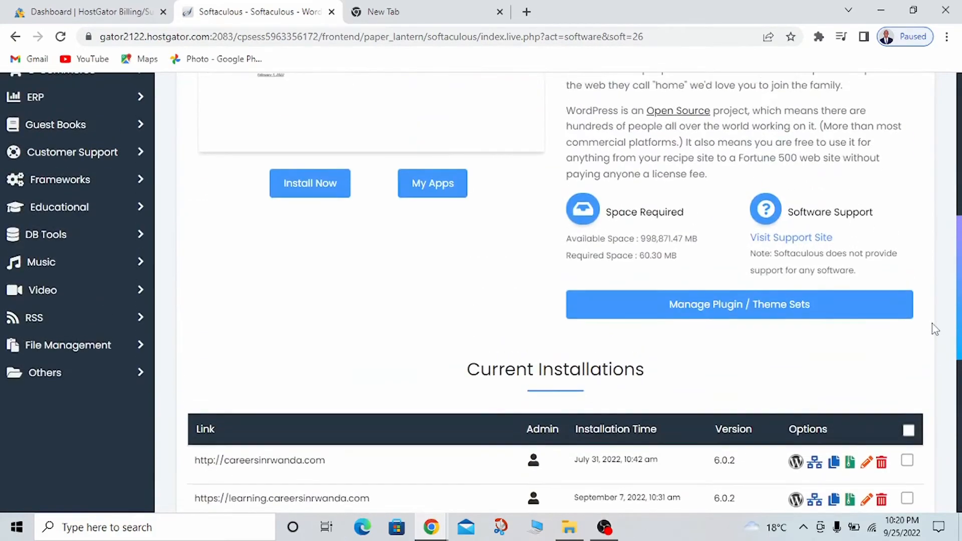
{"action": "scroll", "coordinate": [941, 250], "scroll_direction": "down", "scroll_amount": 6}
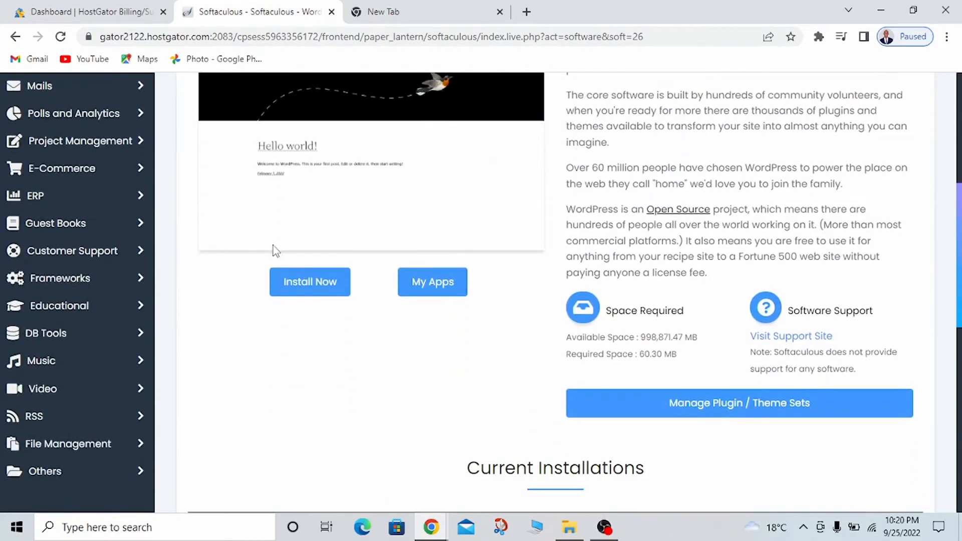
{"action": "left_click", "coordinate": [315, 281]}
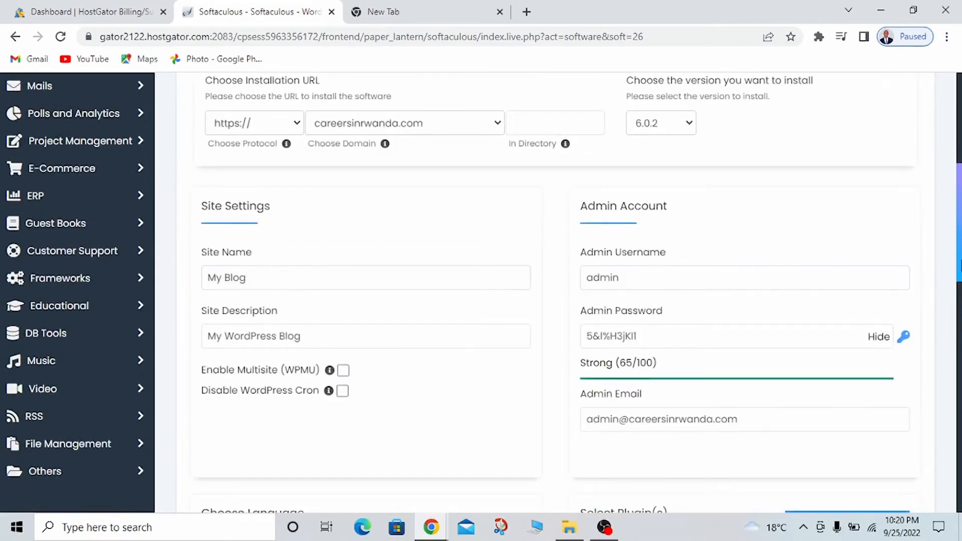
{"action": "scroll", "coordinate": [670, 239], "scroll_direction": "up", "scroll_amount": 5}
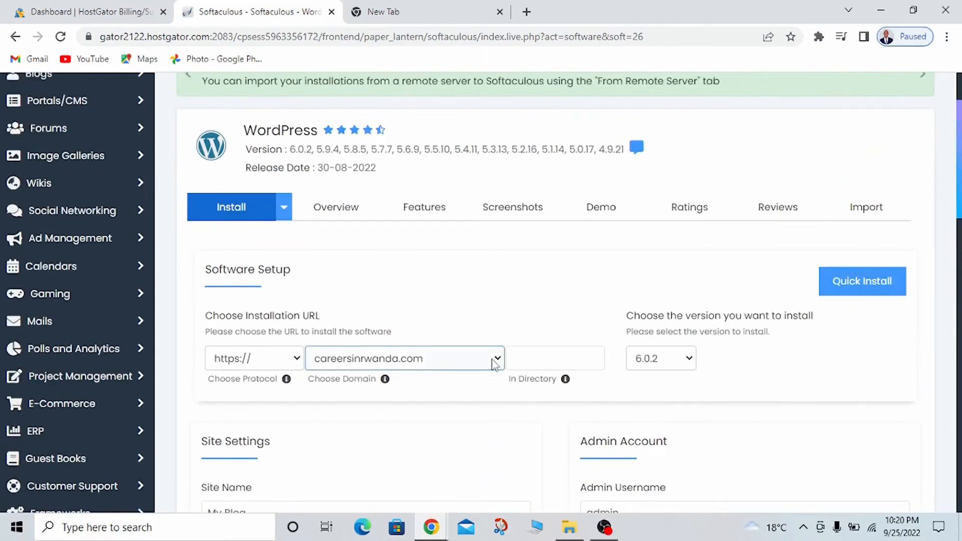
{"action": "left_click", "coordinate": [496, 359]}
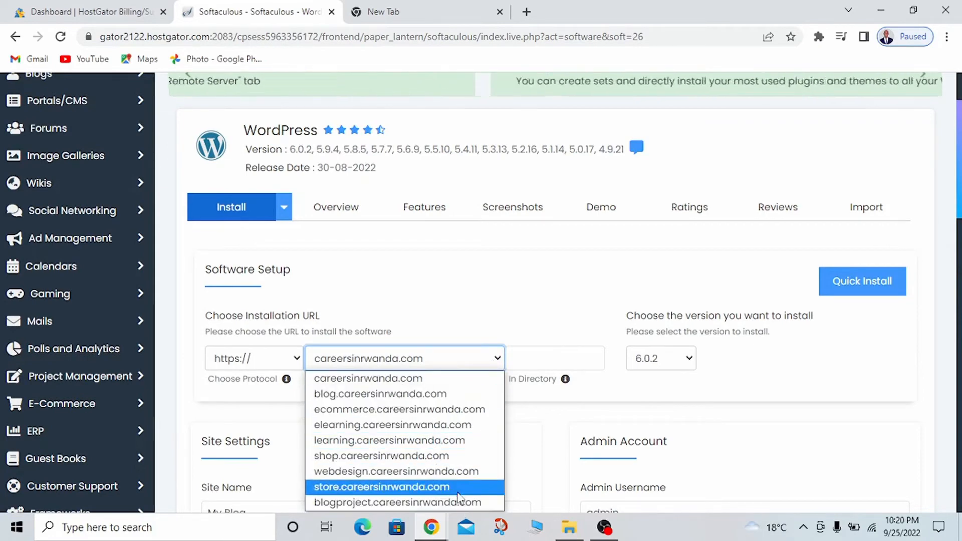
{"action": "left_click", "coordinate": [443, 456]}
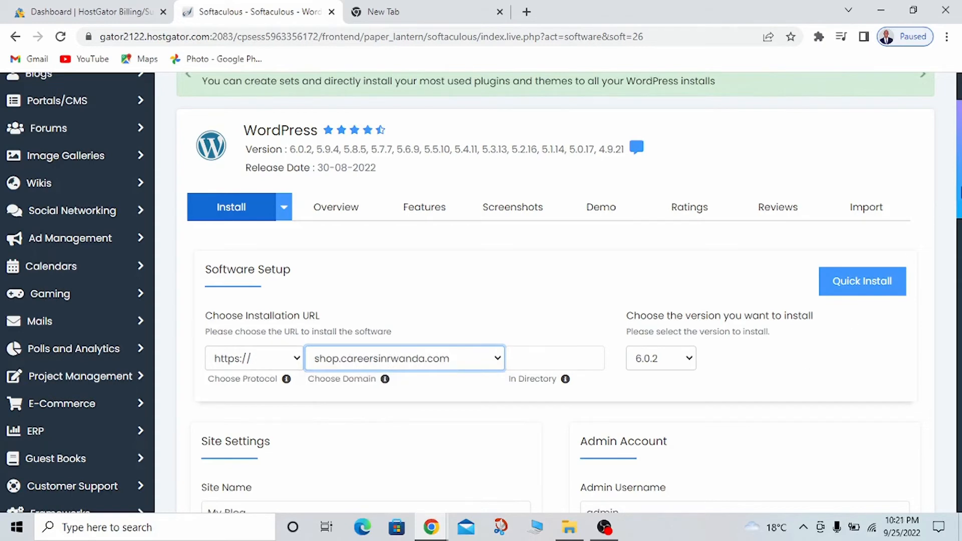
Replace the generated admin password with a custom one, keeping it hidden while entering it
{"action": "scroll", "coordinate": [938, 209], "scroll_direction": "down", "scroll_amount": 5}
{"action": "left_click", "coordinate": [661, 266]}
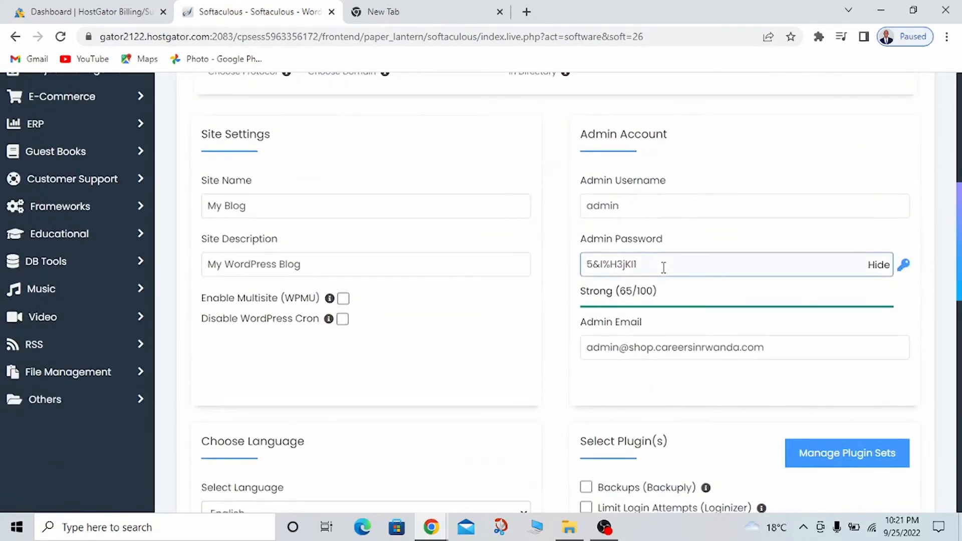
{"action": "key", "text": "ctrl+a"}
{"action": "key", "text": "BackSpace"}
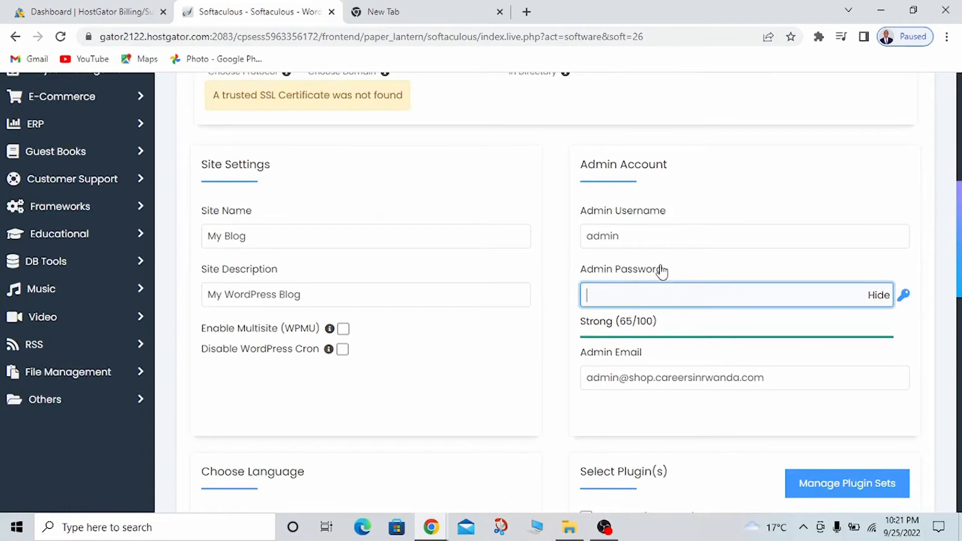
{"action": "left_click", "coordinate": [881, 297]}
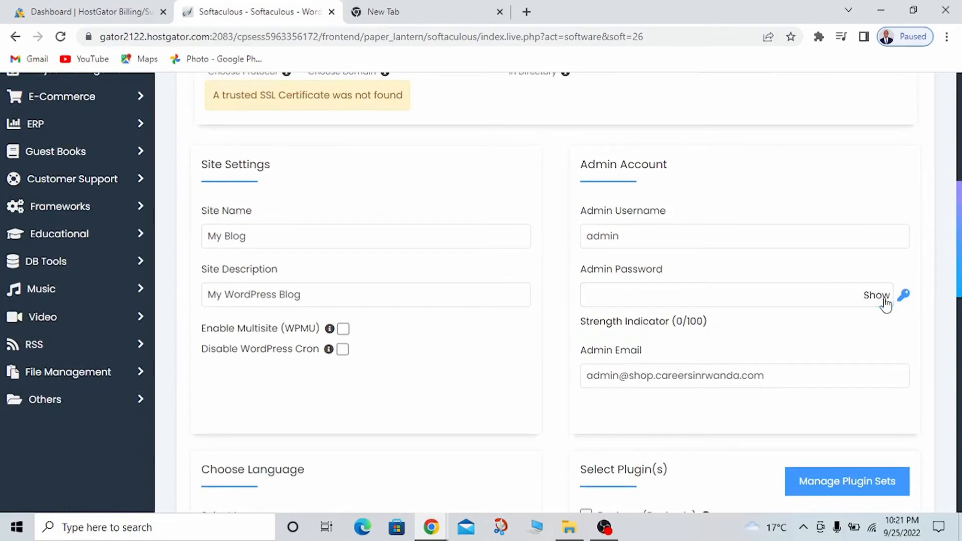
{"action": "left_click", "coordinate": [762, 304]}
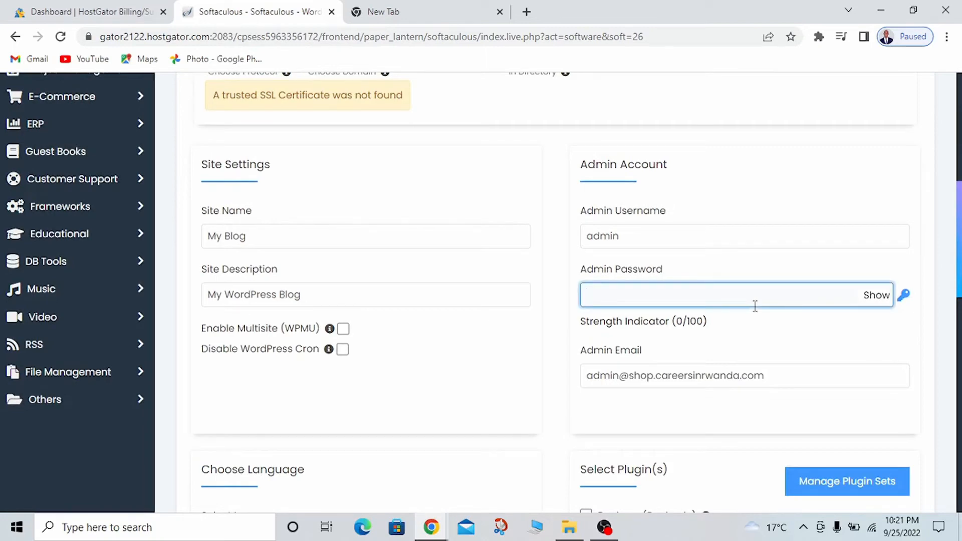
{"action": "type", "text": "a"}
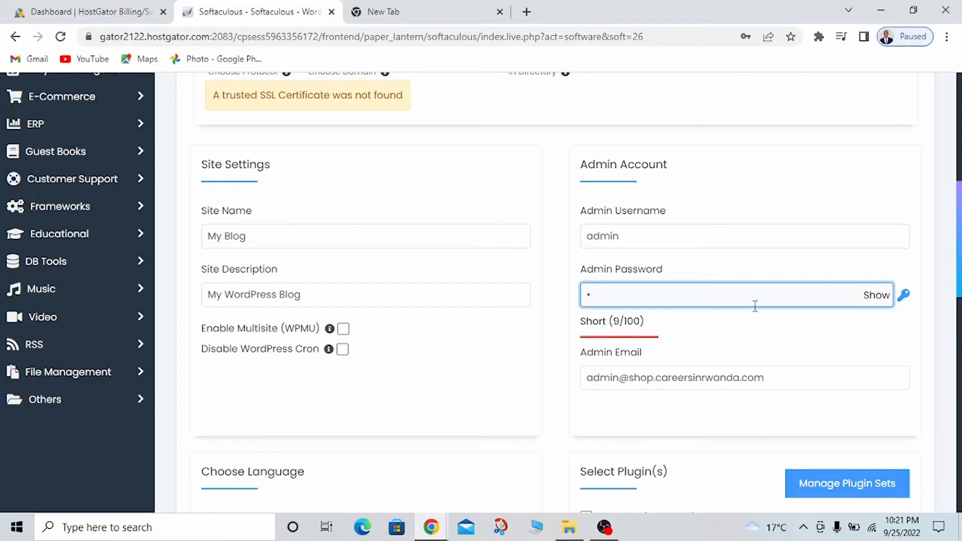
{"action": "type", "text": "••••••••"}
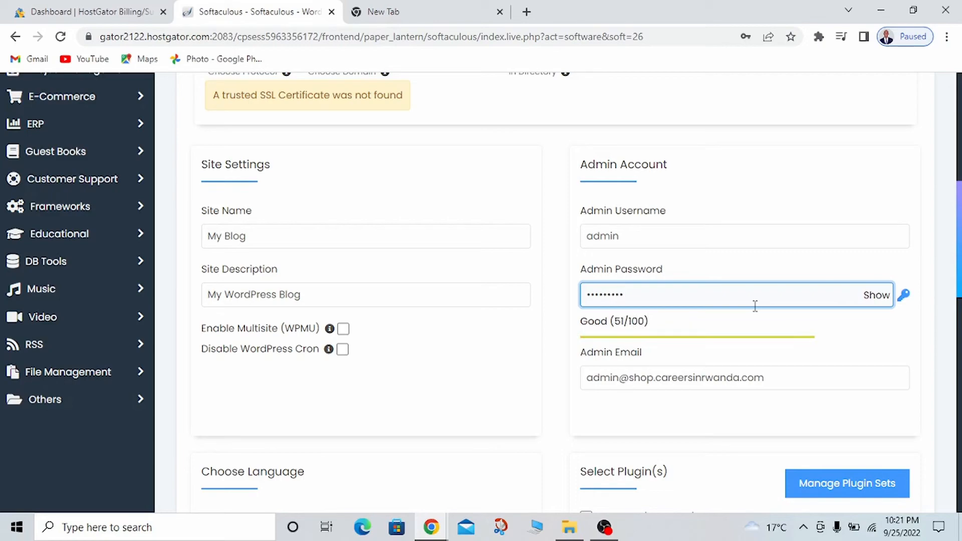
{"action": "type", "text": "•••"}
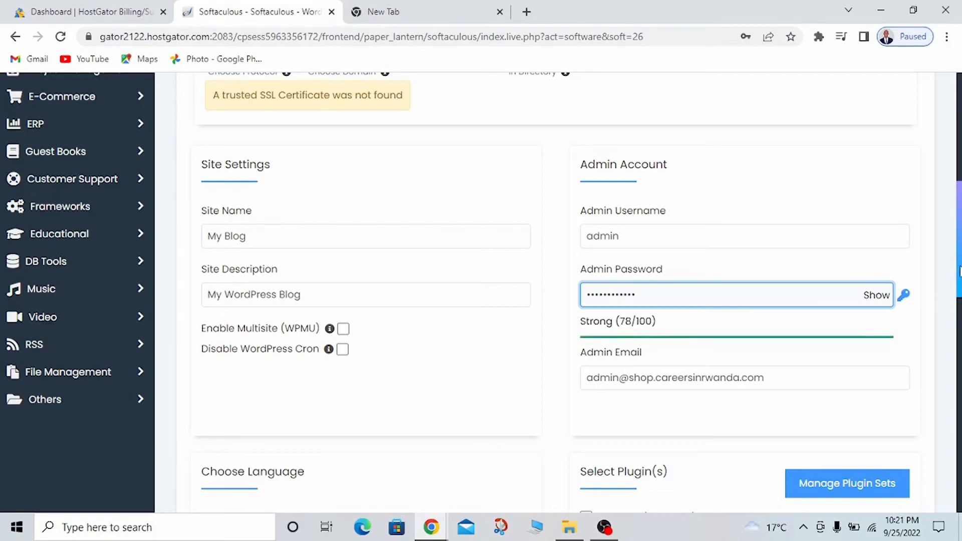
Run the WordPress installation and decline saving the admin password in the browser
{"action": "left_click_drag", "start_coordinate": [960, 270], "coordinate": [961, 476]}
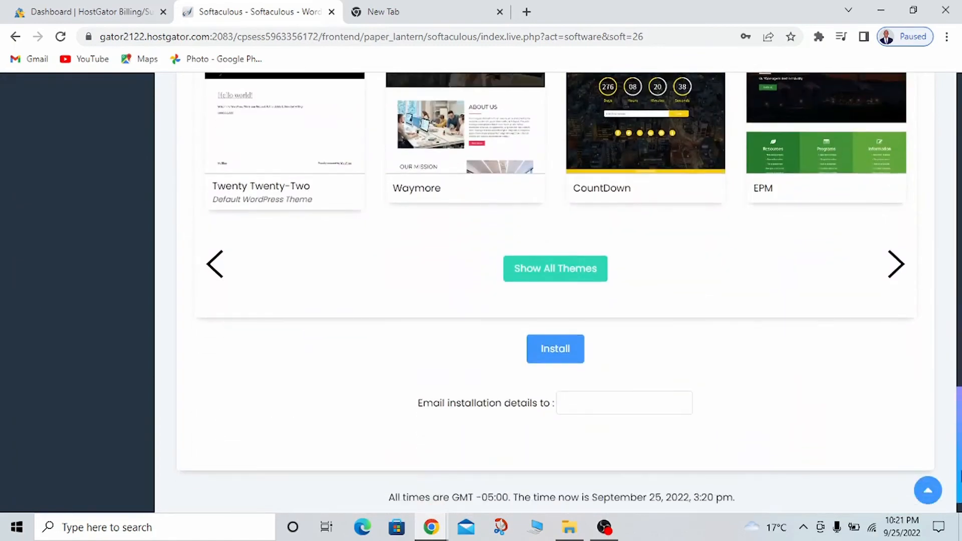
{"action": "left_click", "coordinate": [556, 350]}
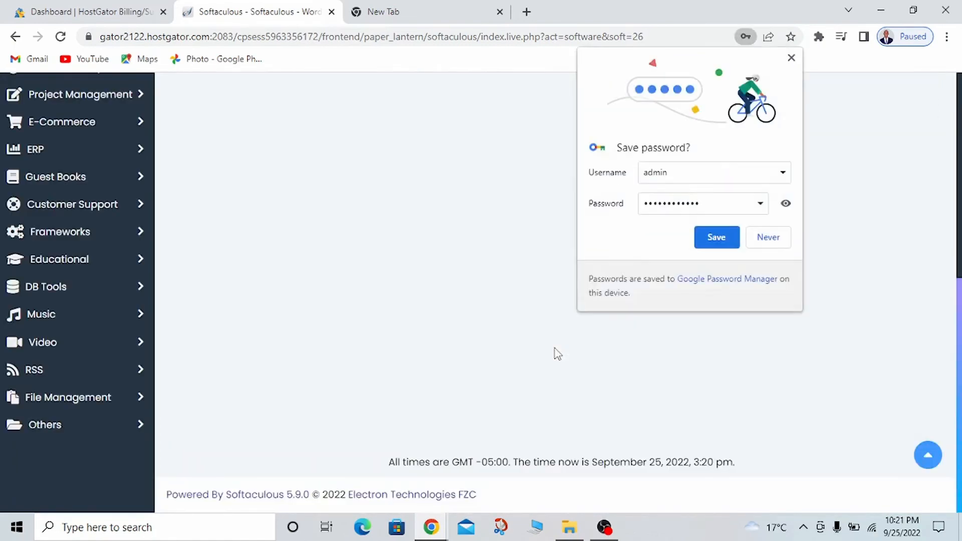
{"action": "left_click", "coordinate": [769, 237]}
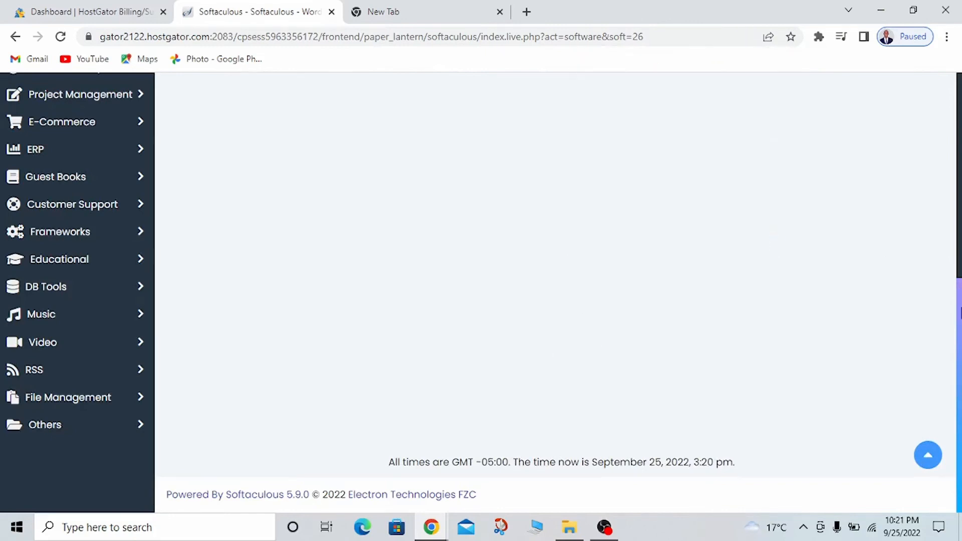